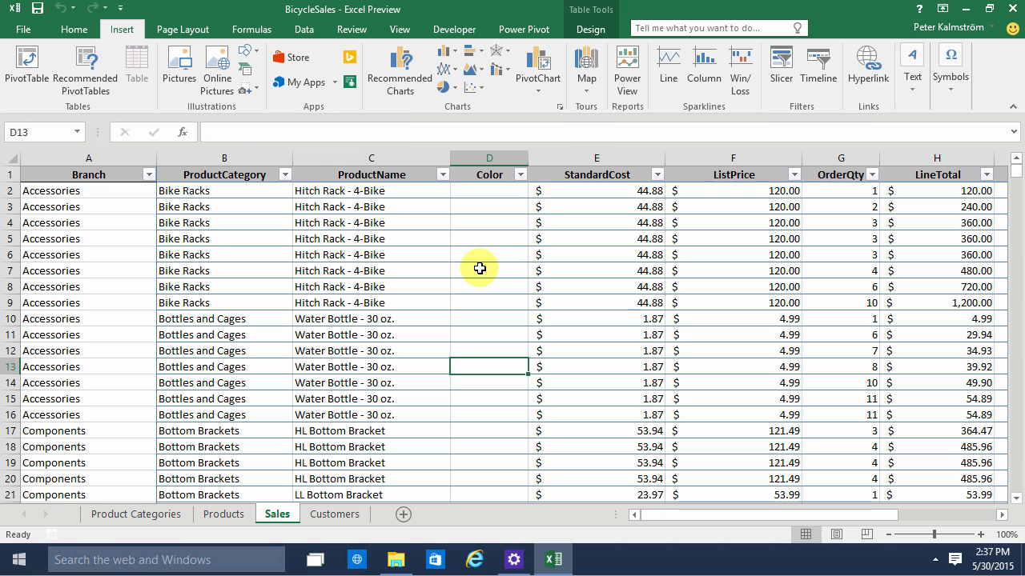
Examine the Sales table's row 2 fields from the Branch lookup formula across to the CompanyName and Profit columns
click(509, 223)
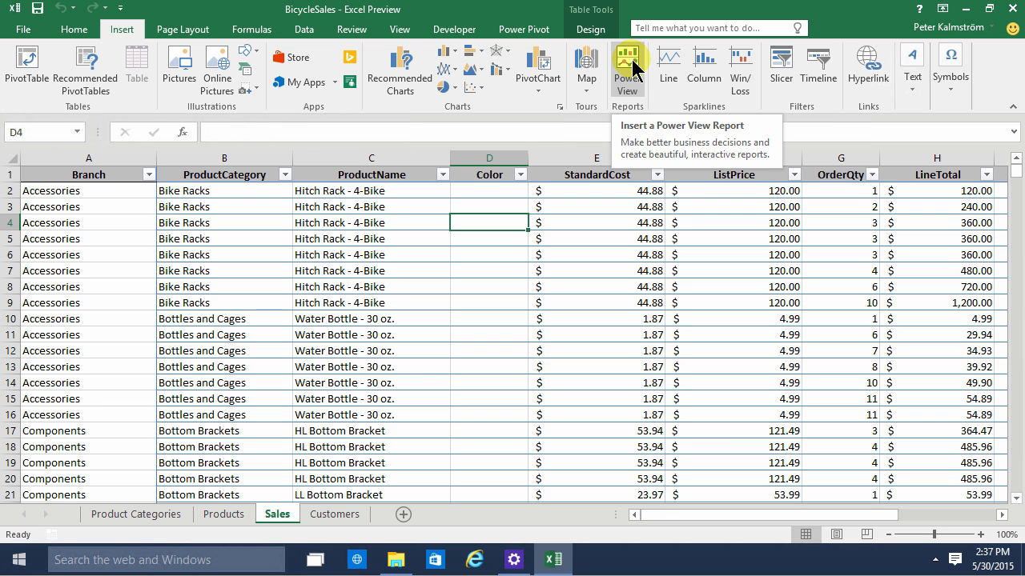
click(369, 221)
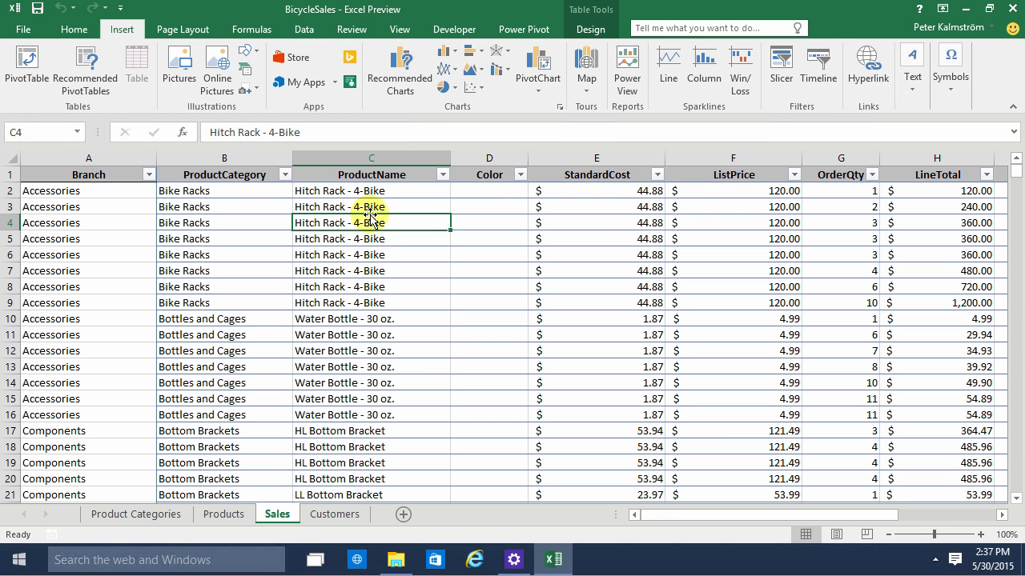
click(122, 189)
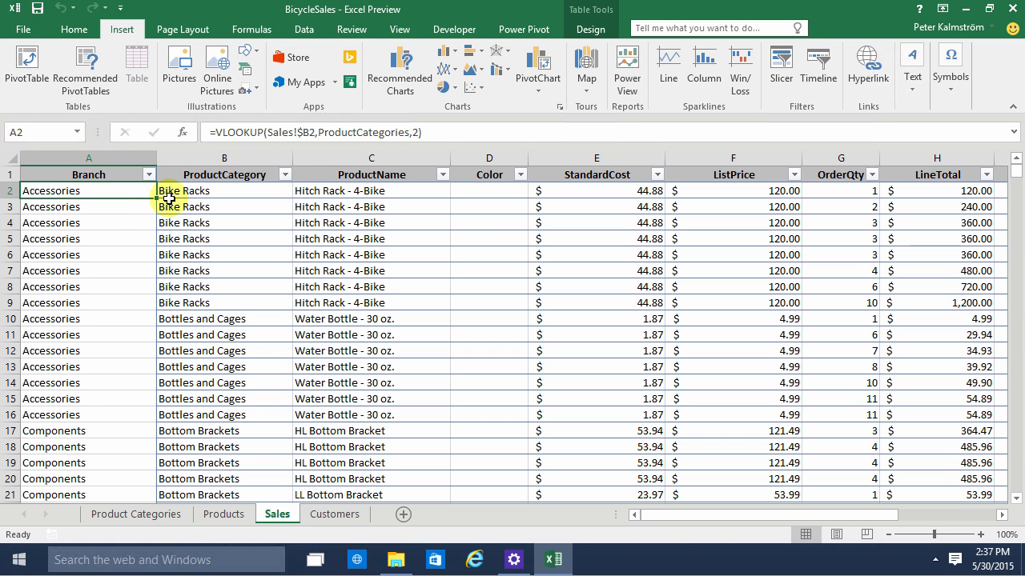
key(Down)
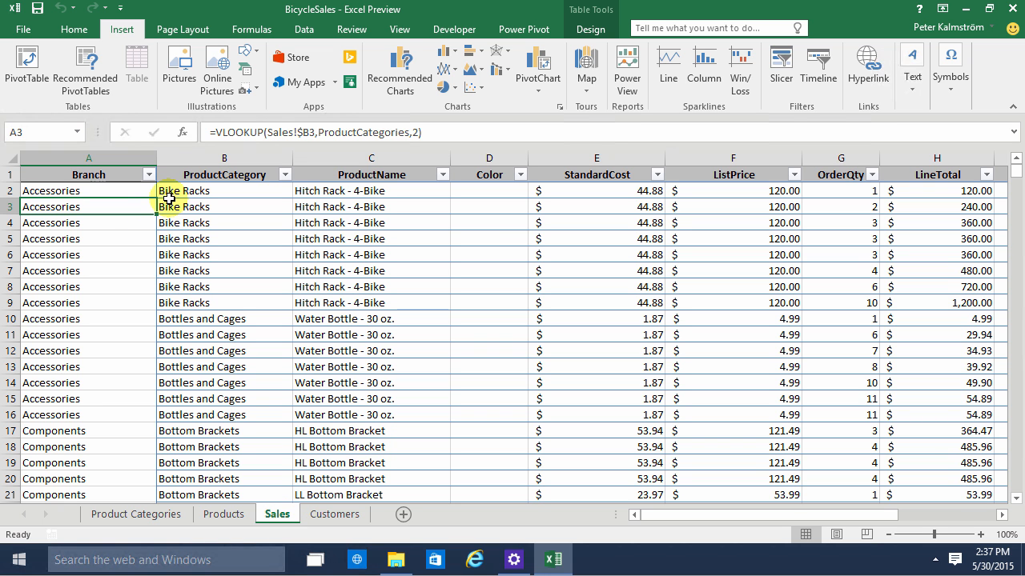
key(Up)
key(Right)
key(Right)
key(Right)
key(Right)
key(Right)
key(Right)
key(Right)
key(Right)
key(Right)
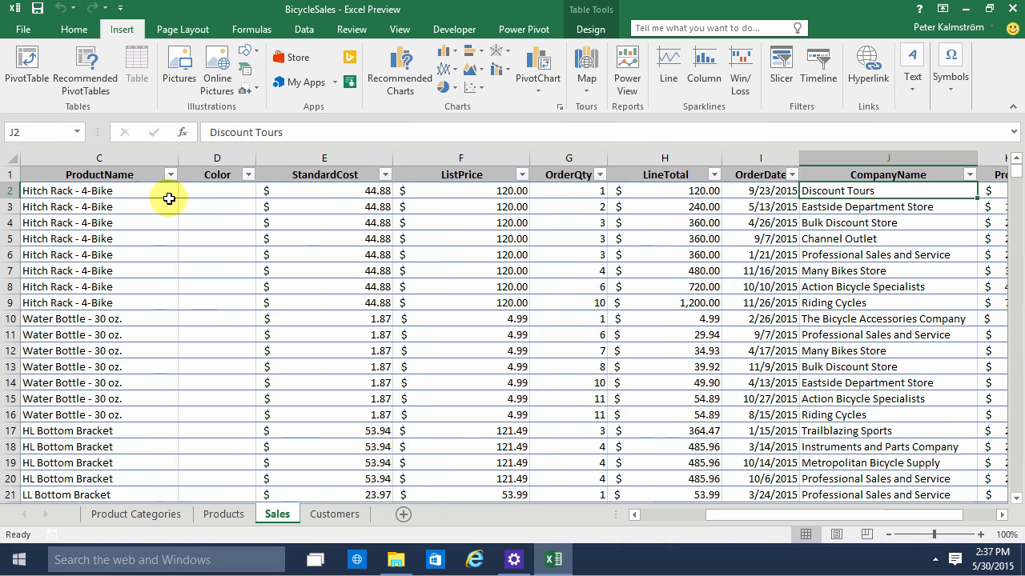
key(Right)
key(Right)
Review the price, OrderQty and OrderDate fields in row 2 and the formula in the Profit column
key(Left)
key(Left)
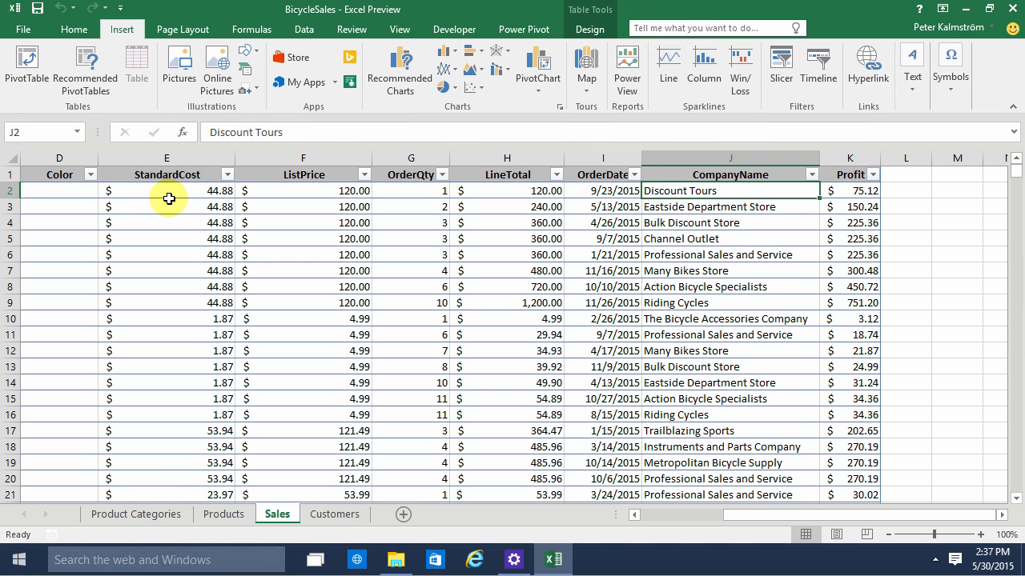
key(Left)
key(Left)
key(Left)
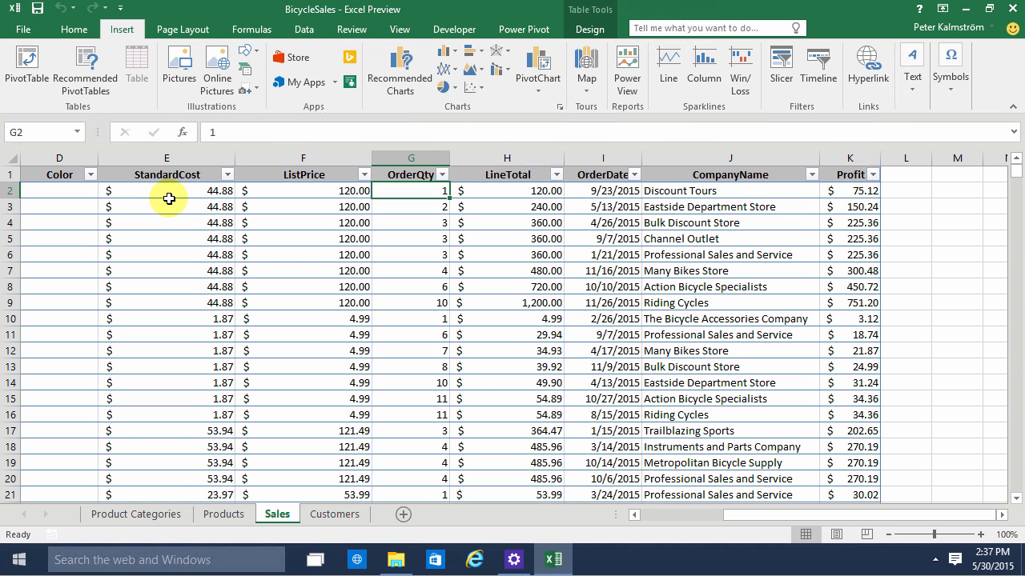
key(Left)
key(Right)
key(Right)
key(Right)
key(Right)
key(Right)
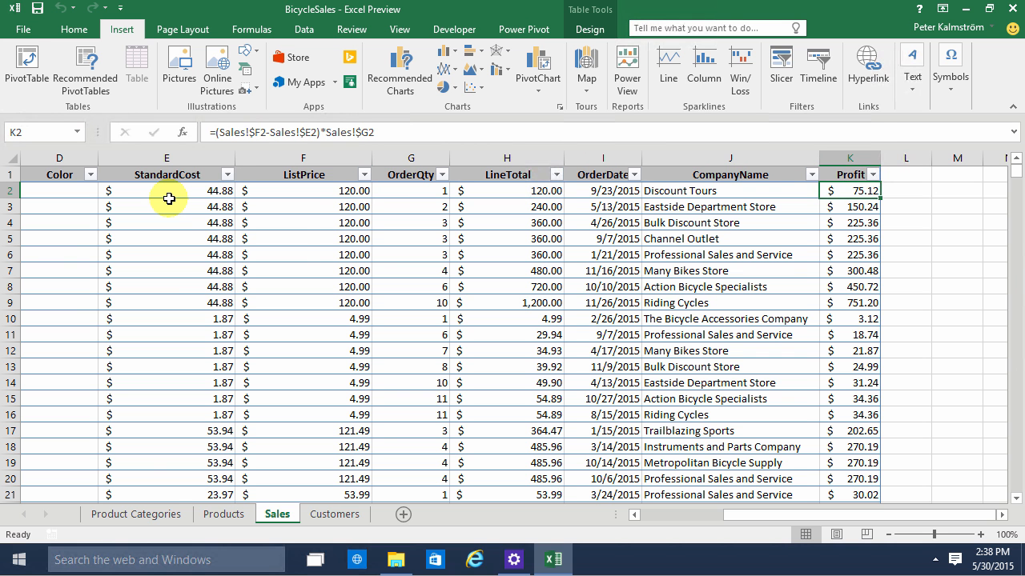
Review the Branch, ProductCategory and ProductName fields in row 2 of the Sales table
key(Left)
key(Left)
key(Left)
key(Left)
key(Left)
key(Left)
key(Left)
key(Left)
key(Left)
key(Left)
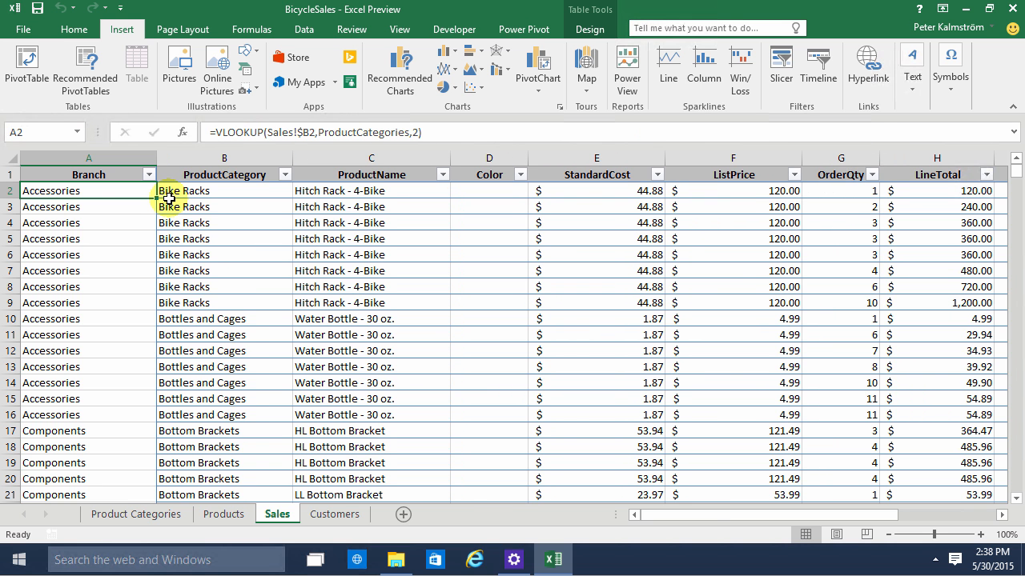
key(Right)
key(Right)
key(Right)
key(Left)
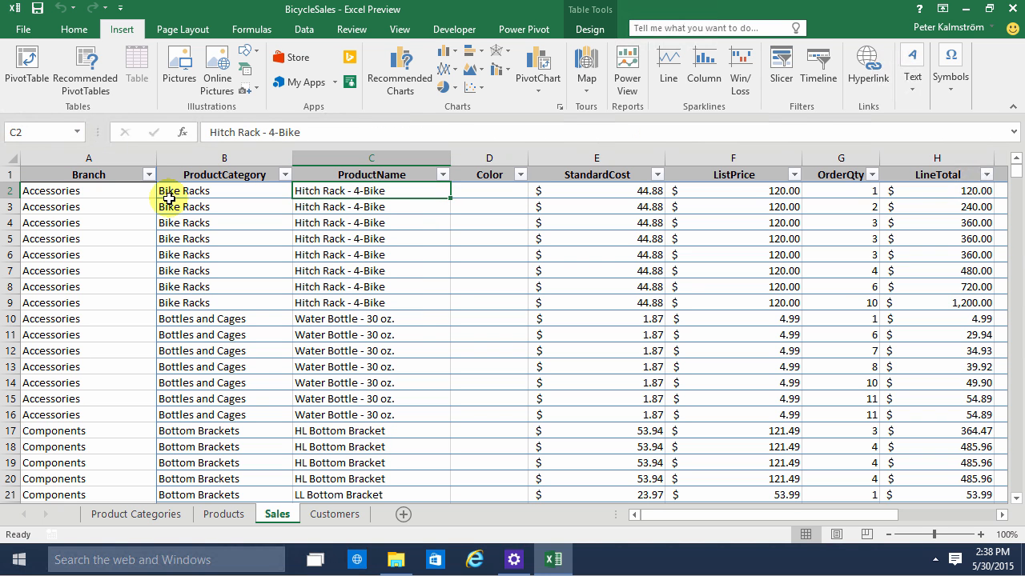
key(Left)
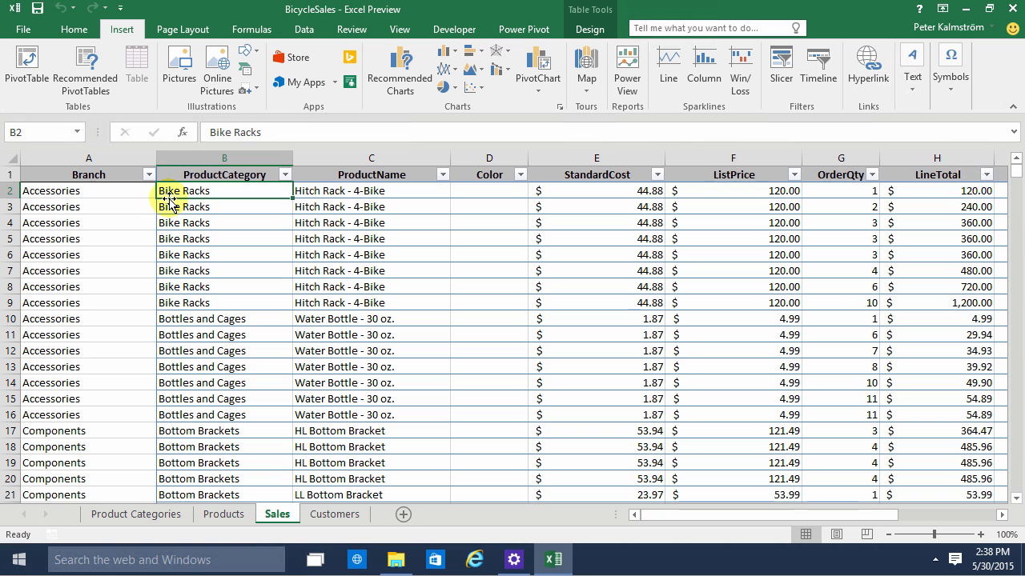
key(Left)
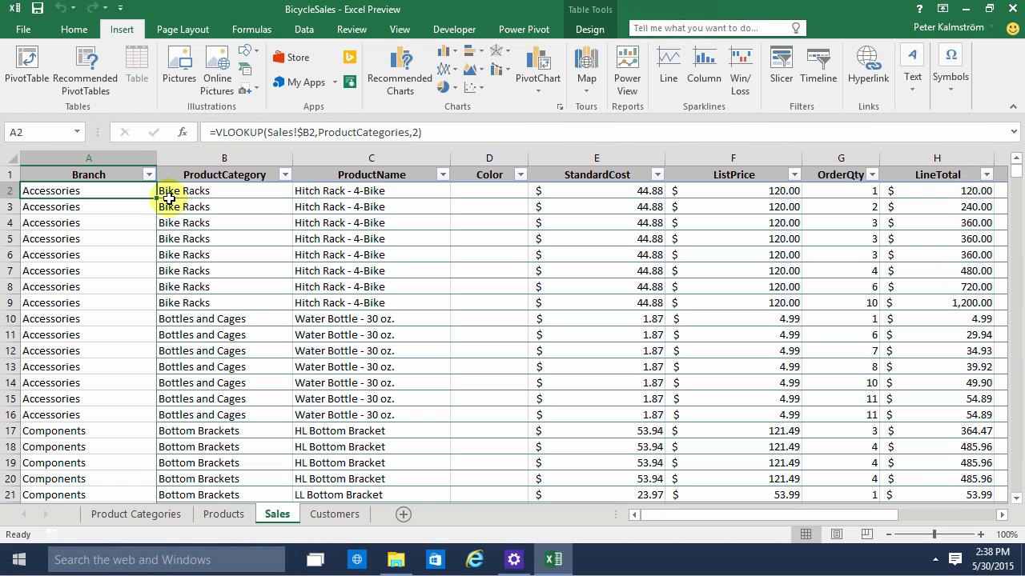
Insert a Power View report based on the Sales table
click(403, 243)
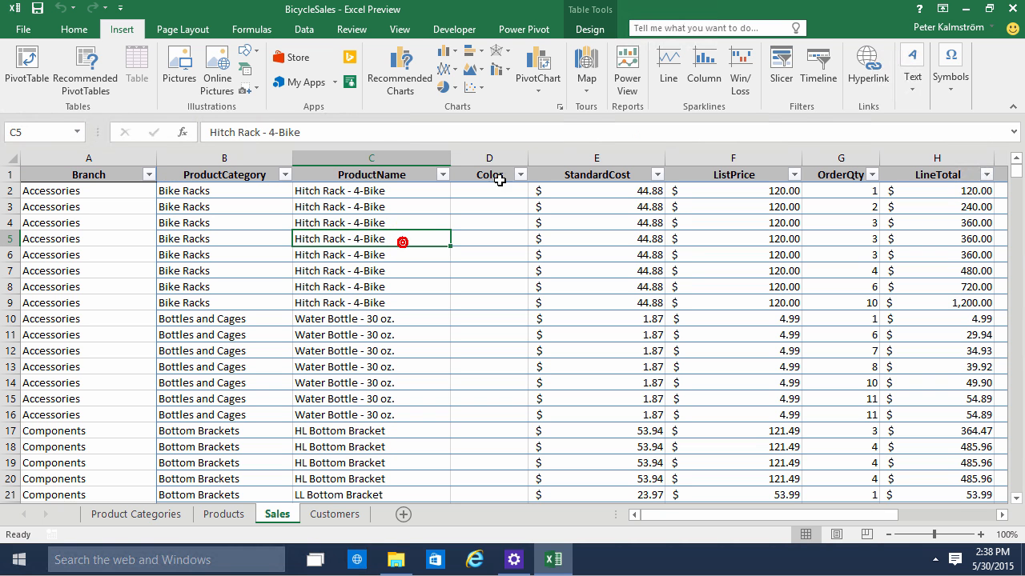
click(630, 65)
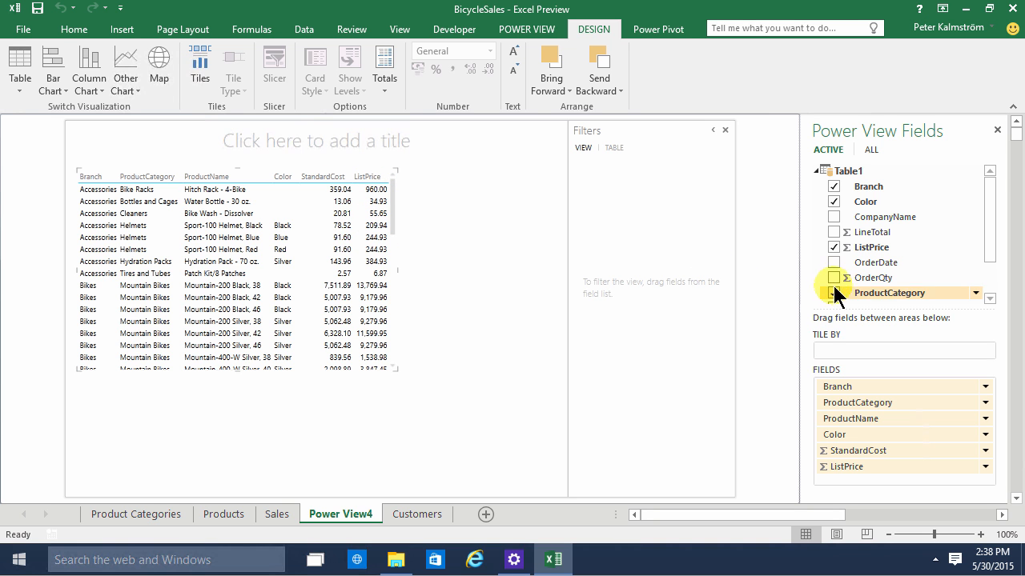
Remove ListPrice, StandardCost, ProductName and Color from the report table and add Profit, keeping Branch and ProductCategory
click(834, 247)
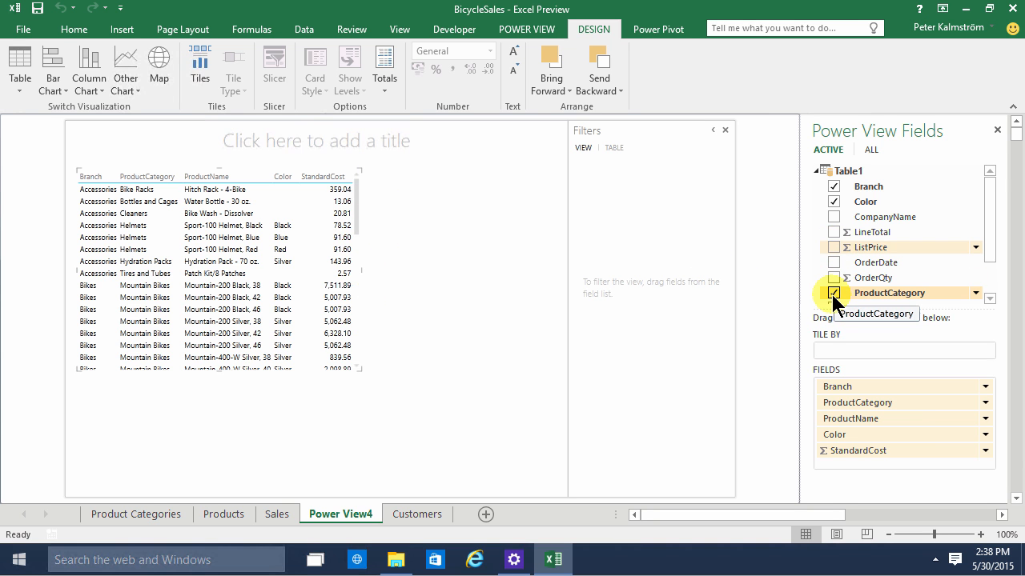
drag(988, 240, 988, 297)
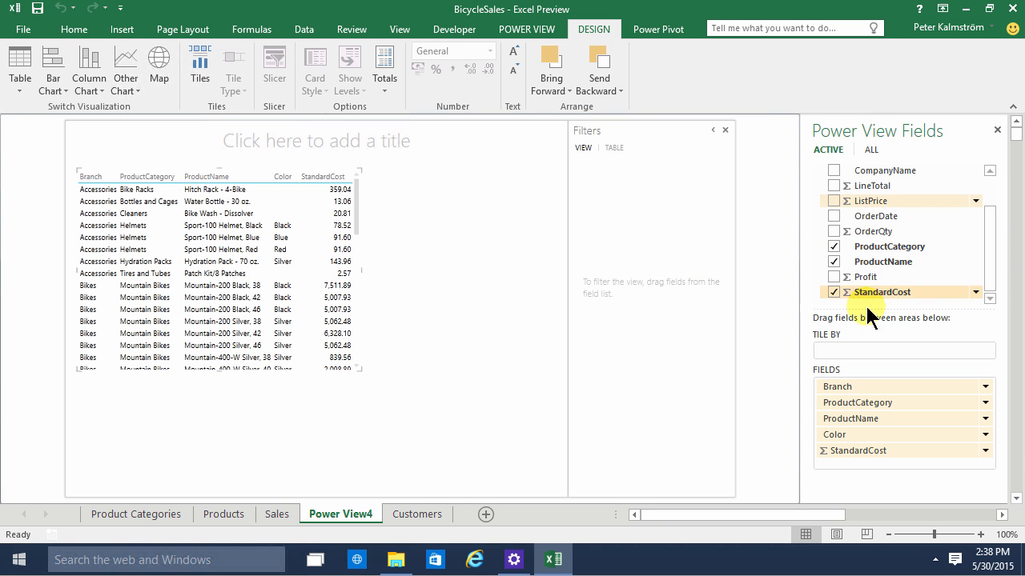
click(833, 277)
click(834, 291)
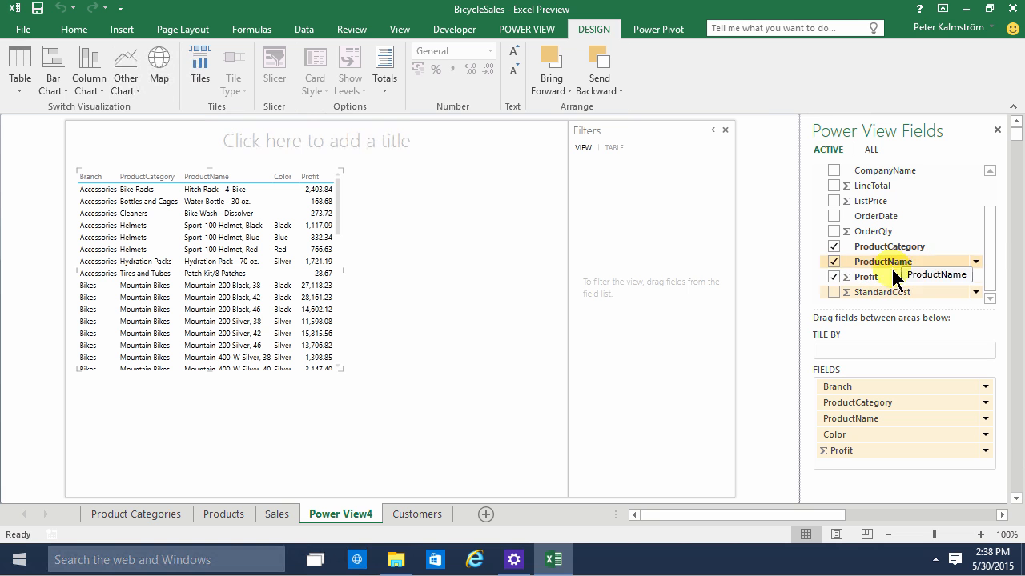
click(834, 262)
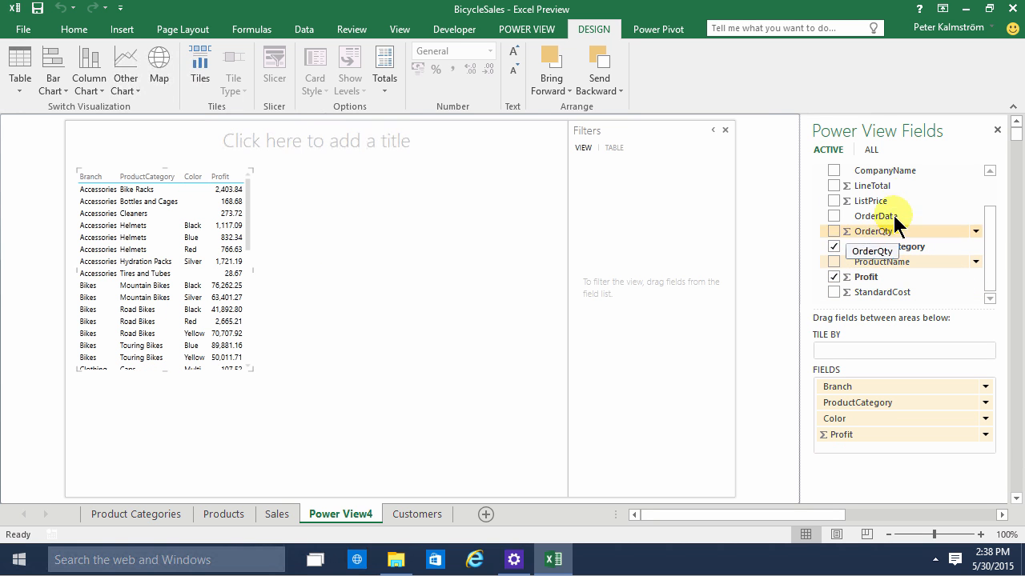
drag(991, 230, 986, 178)
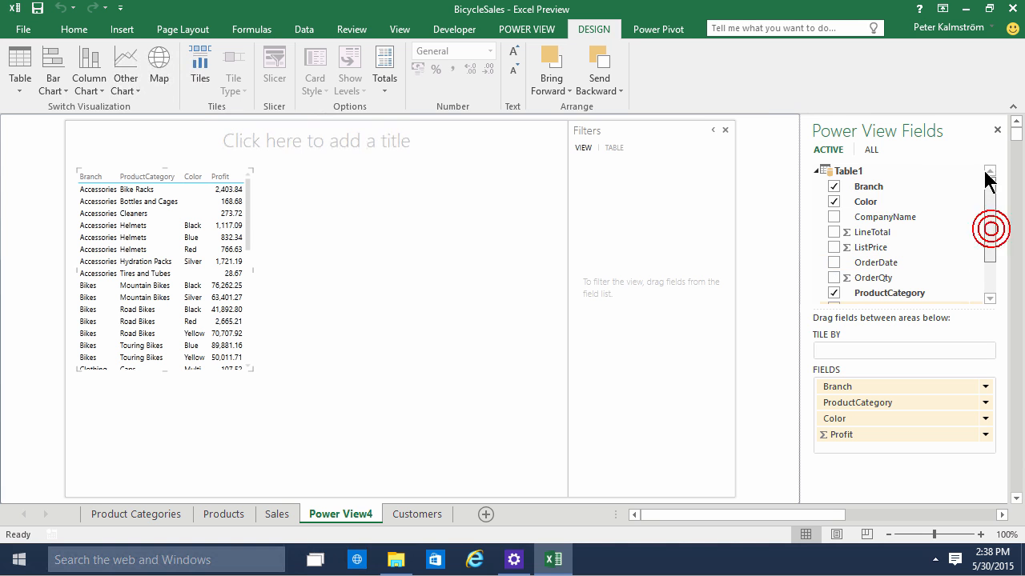
click(834, 202)
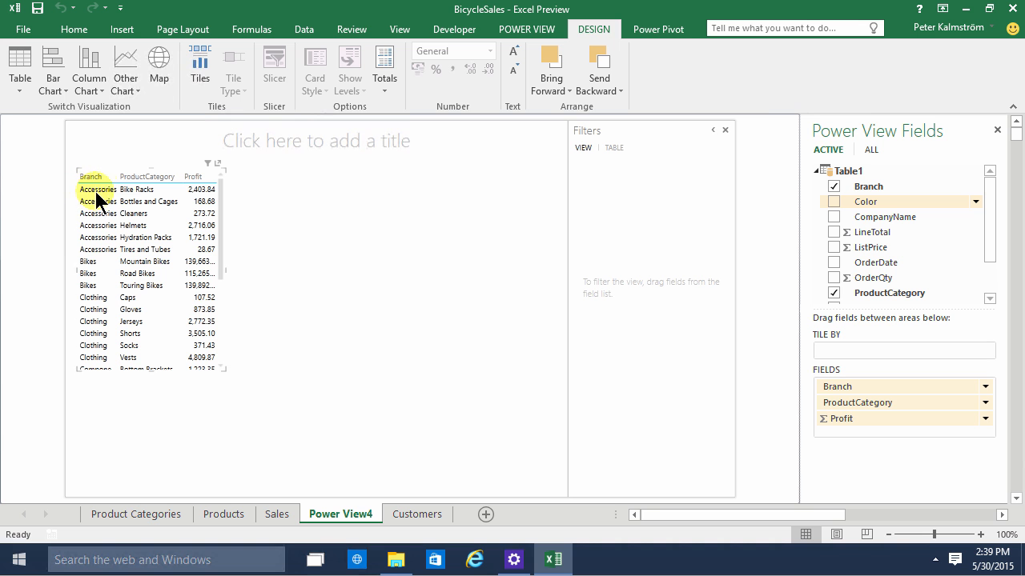
Enlarge the report table to nearly the full report height and tile it by Branch
click(237, 386)
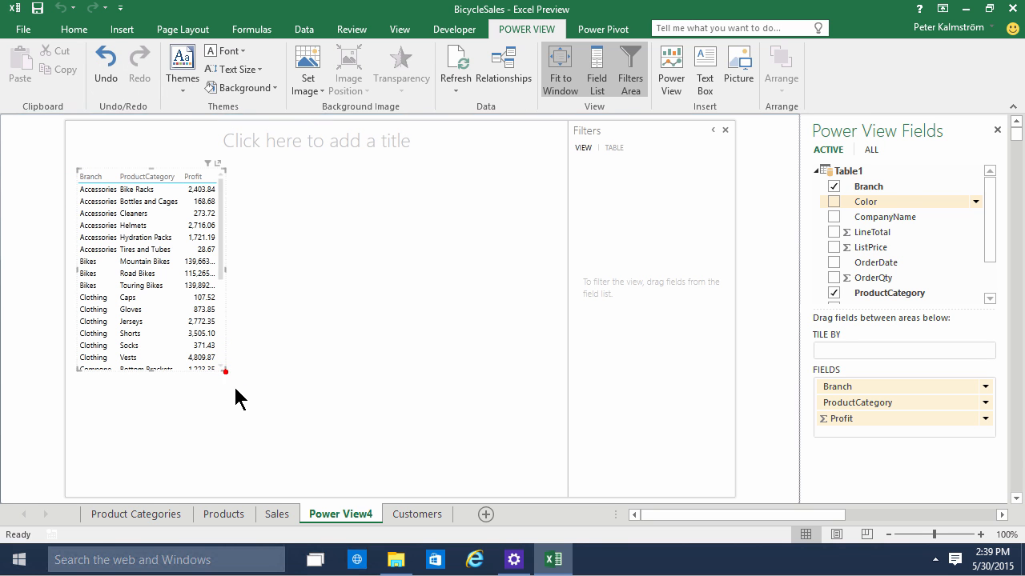
drag(225, 372, 314, 497)
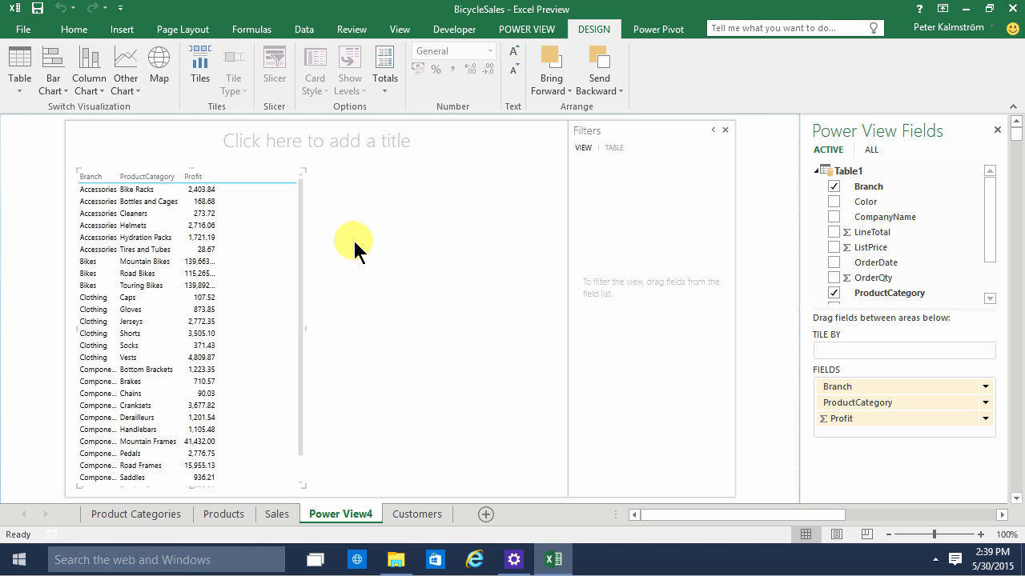
drag(857, 384, 834, 346)
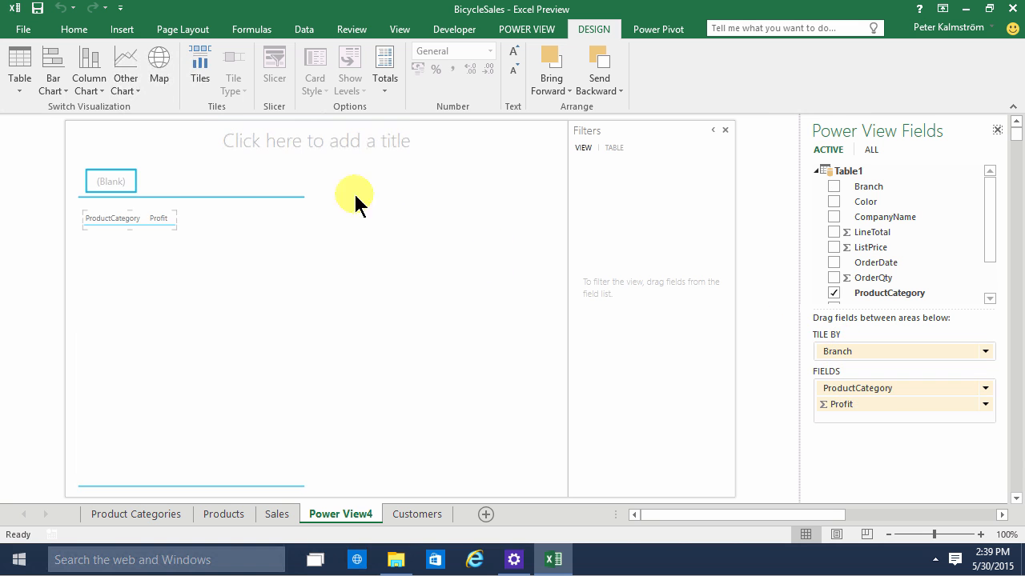
View the category profits in the Bikes, Clothing, Components and Accessories tiles, finishing on Accessories
click(162, 182)
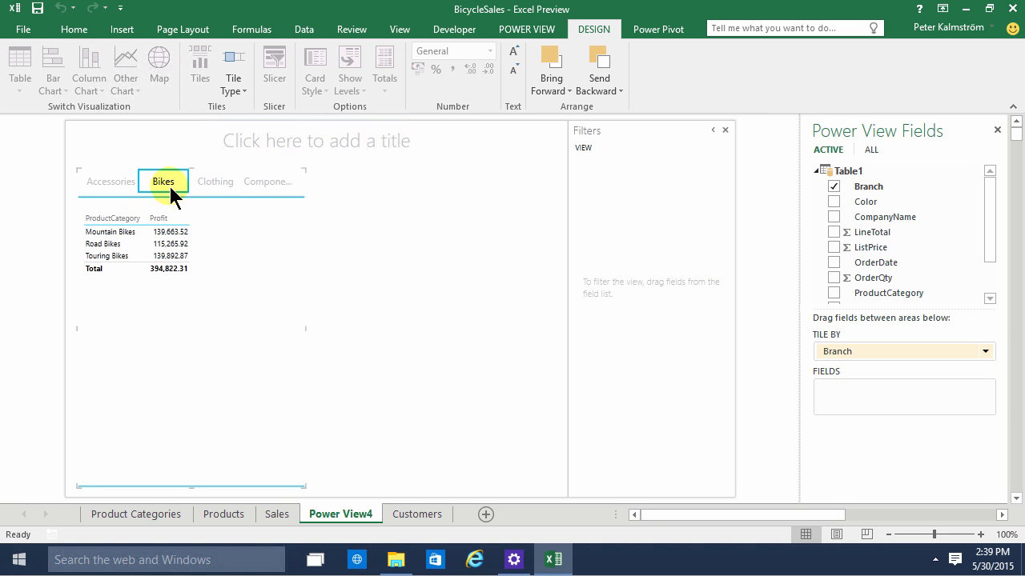
click(218, 183)
click(277, 187)
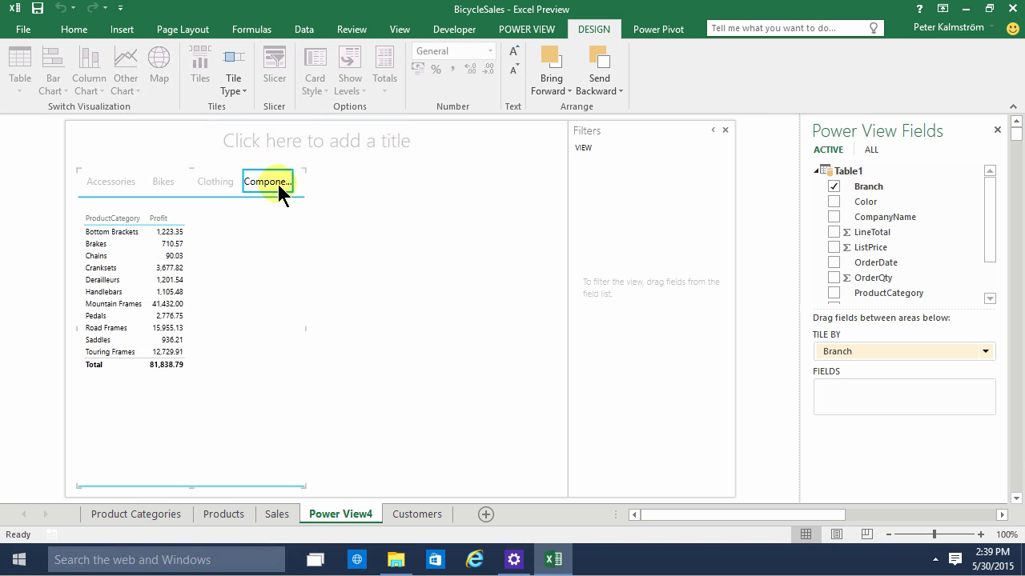
click(228, 187)
click(160, 184)
click(108, 184)
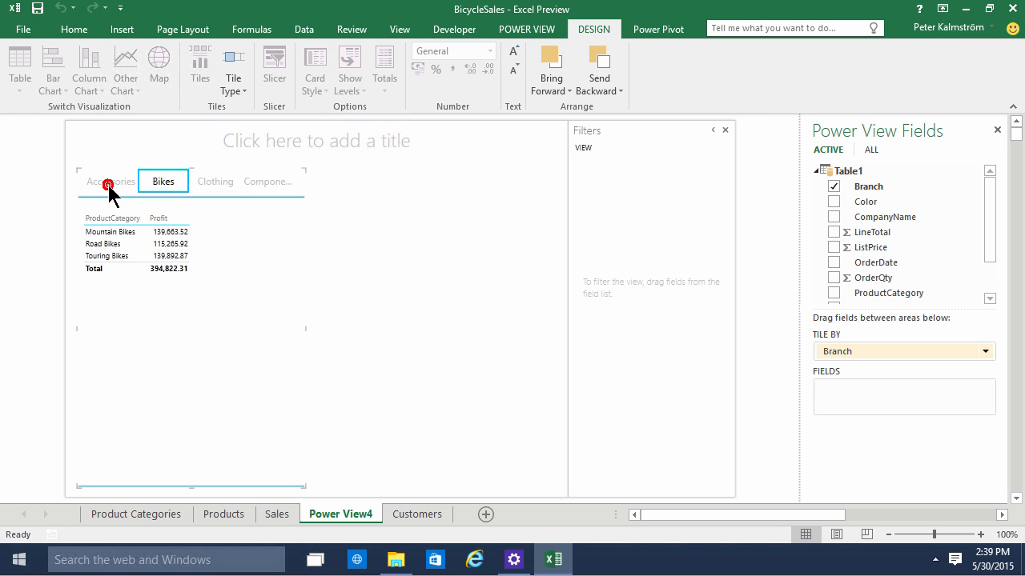
Enlarge the ProductCategory profit table to fill most of the tile area and convert it to a bar chart
click(136, 254)
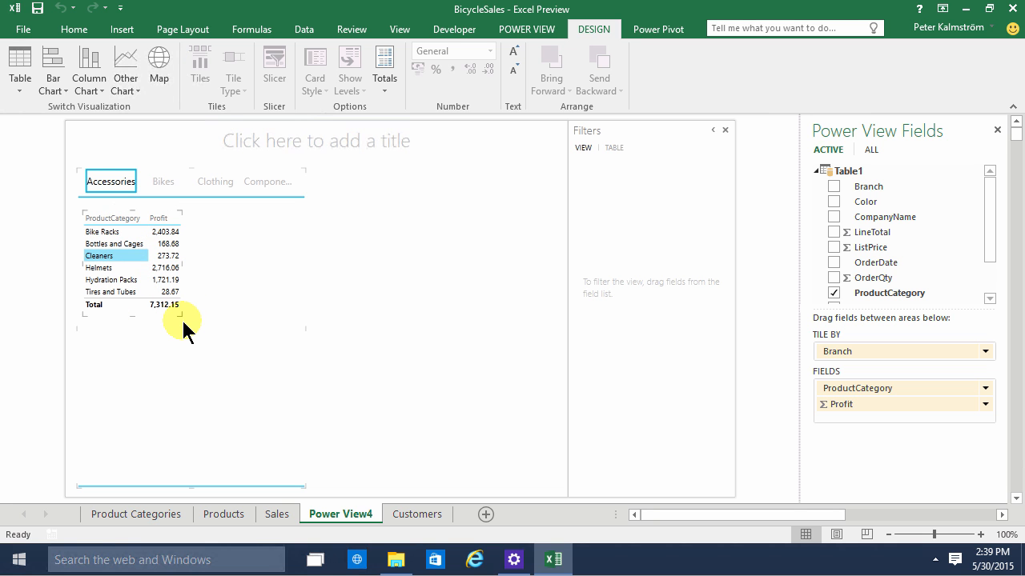
drag(178, 315, 270, 441)
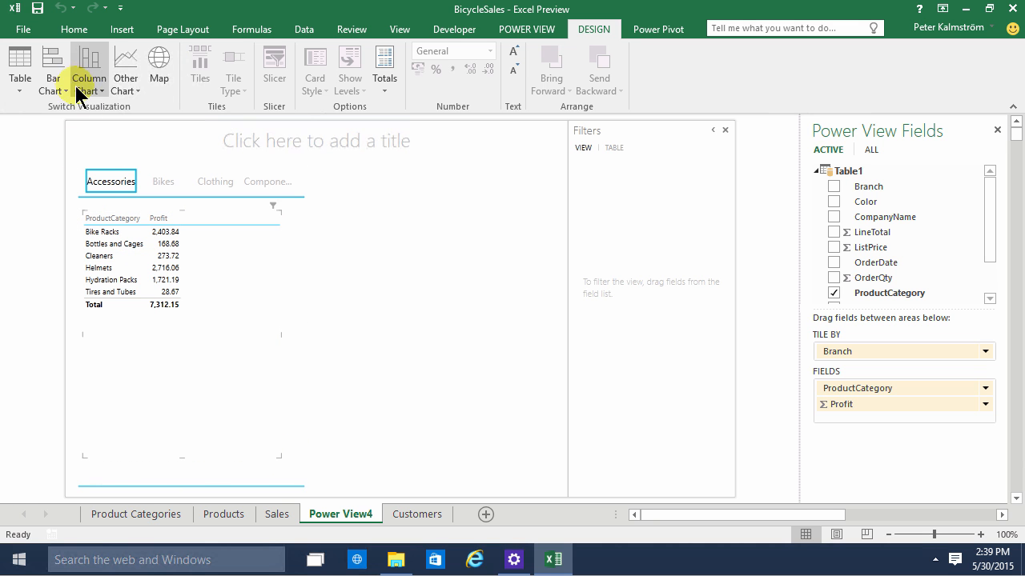
click(52, 64)
click(77, 111)
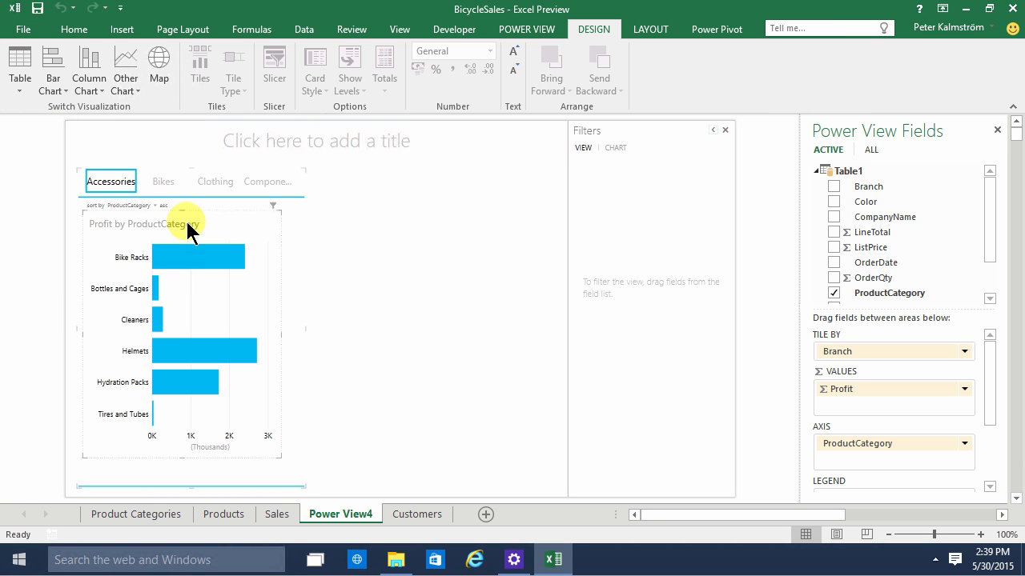
Compare the profit bar charts across the Bikes, Clothing and Components tiles, ending back on Accessories
click(160, 179)
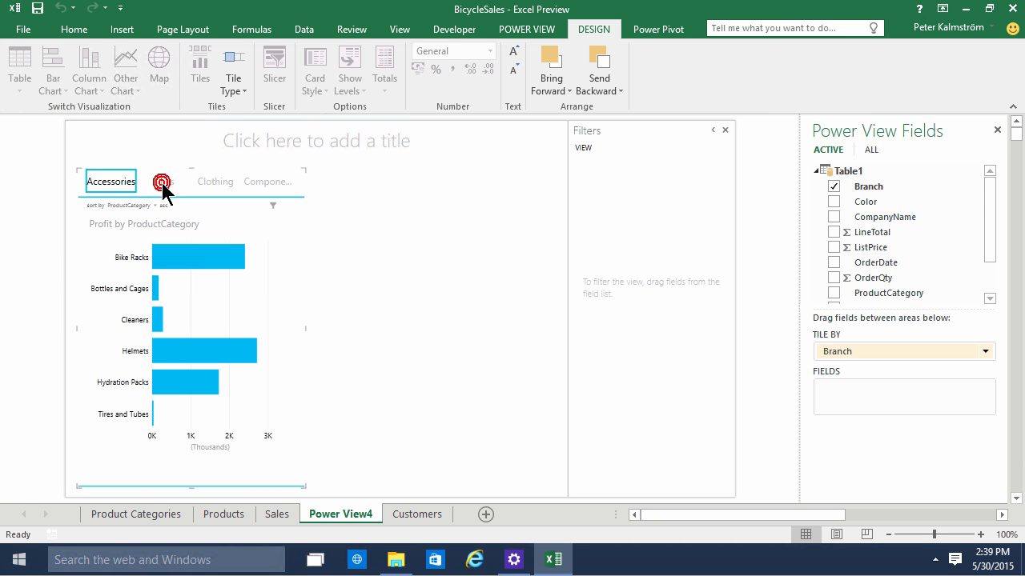
click(216, 184)
mouse_move(186, 414)
click(269, 183)
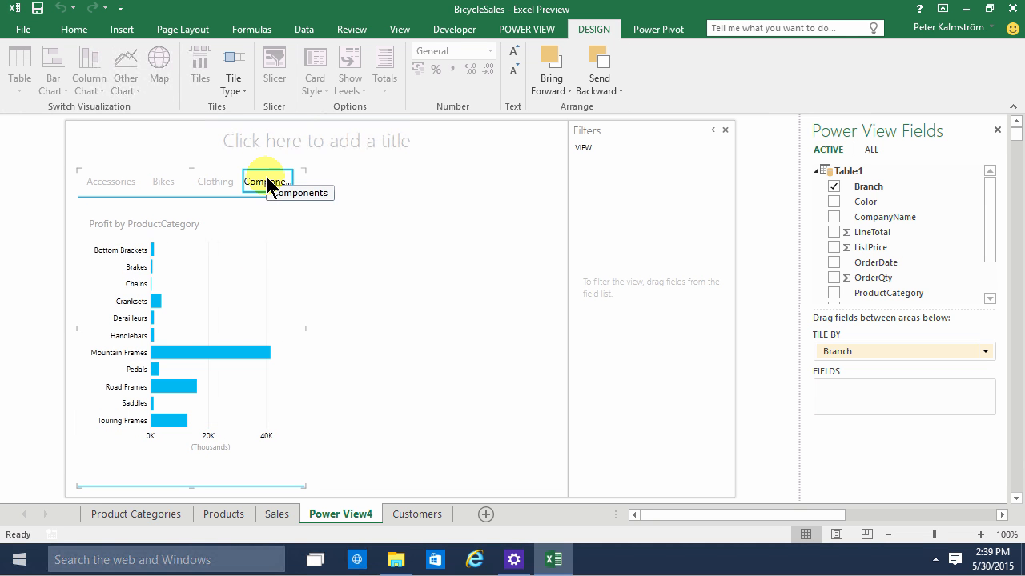
click(209, 182)
click(162, 185)
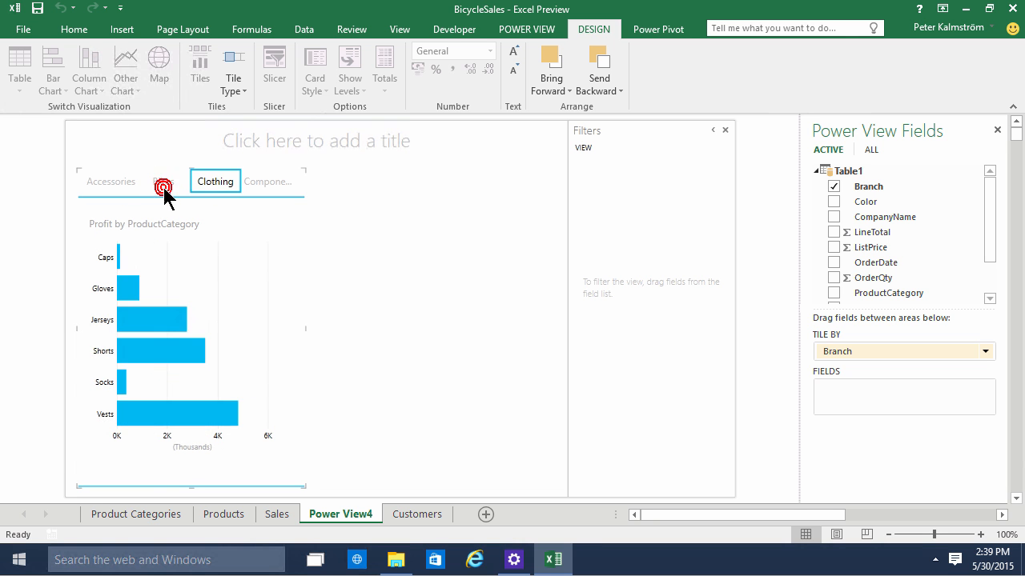
click(111, 182)
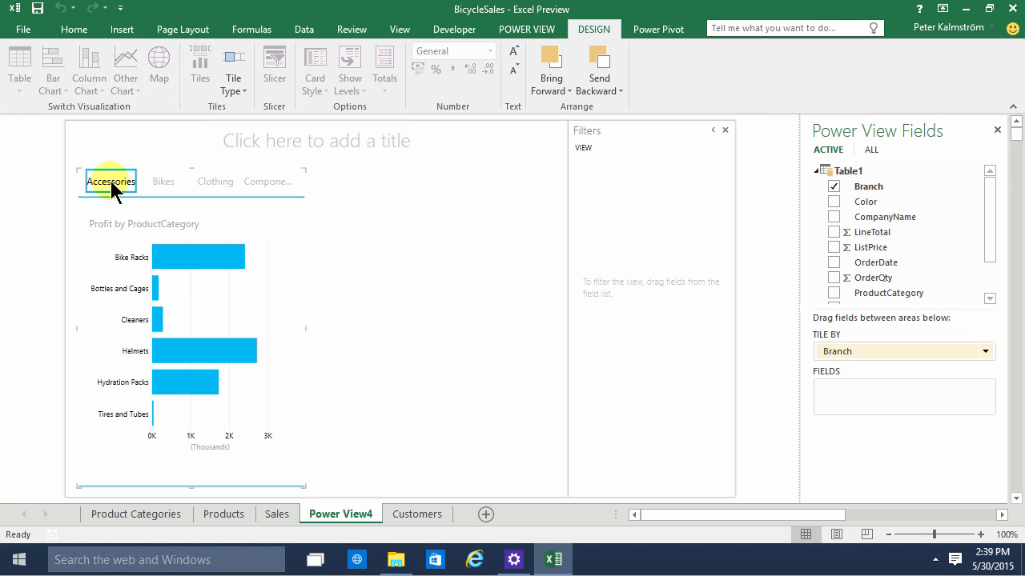
Review the columns of the Sales table and return to the Power View4 report
click(277, 514)
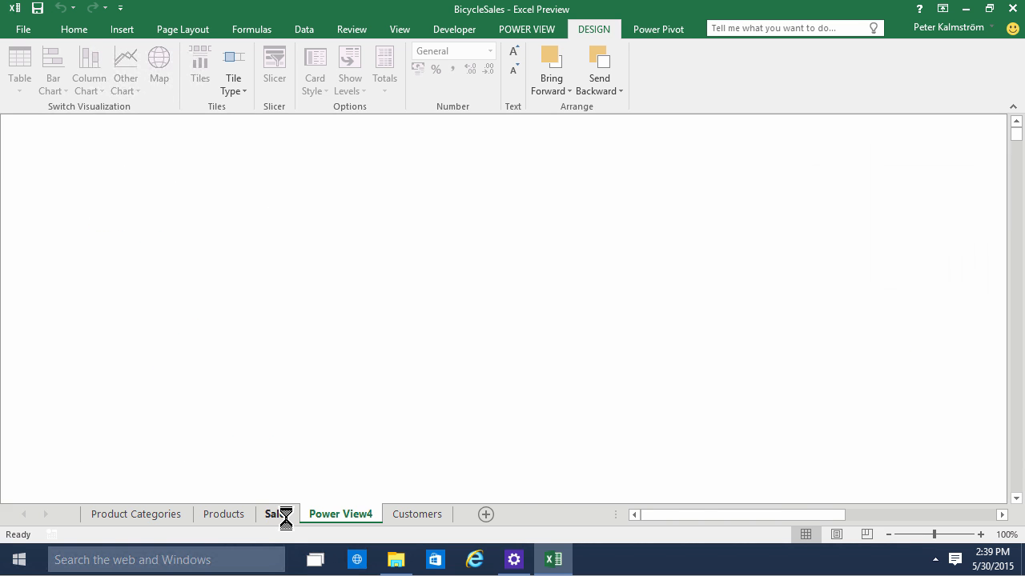
click(596, 317)
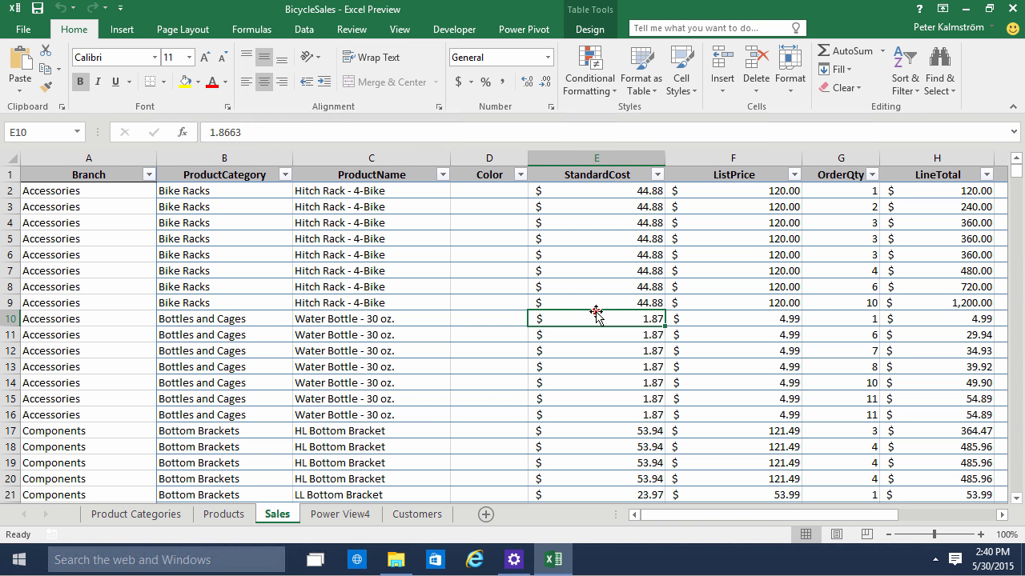
click(341, 514)
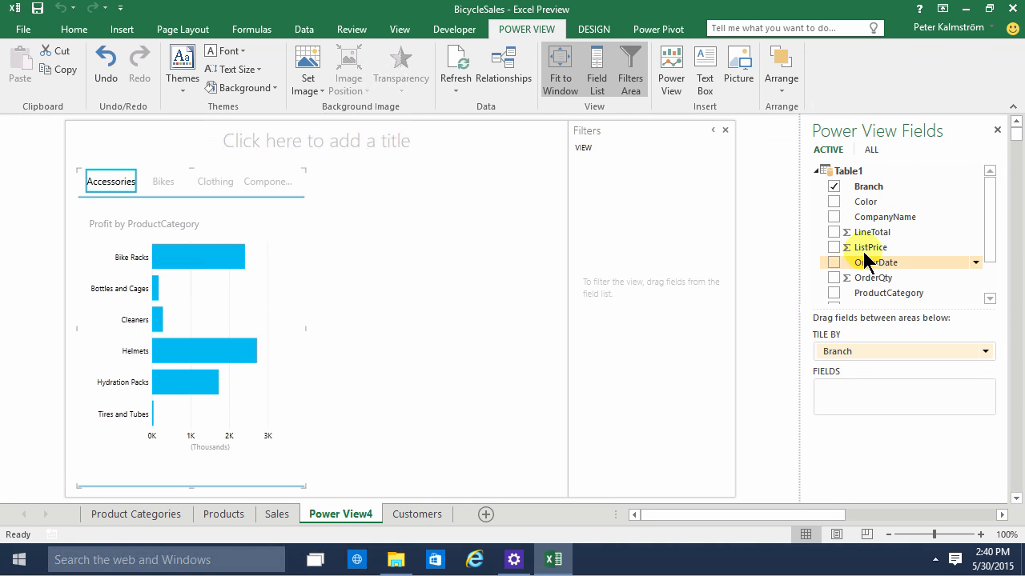
Add a new table of Profit by Color in the empty area beside the tiled chart, with Color listed before Profit
drag(992, 201, 979, 280)
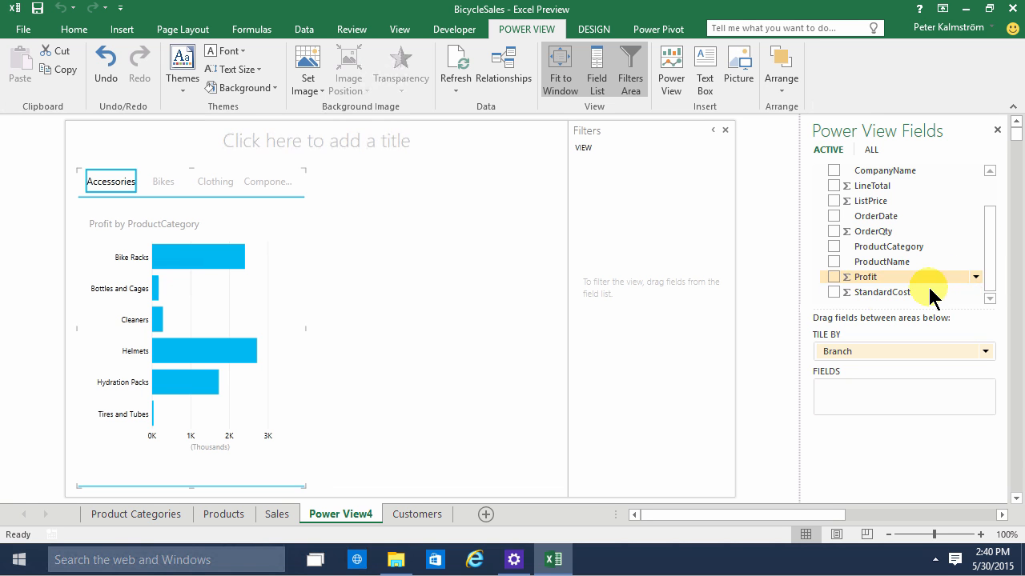
drag(873, 278, 423, 194)
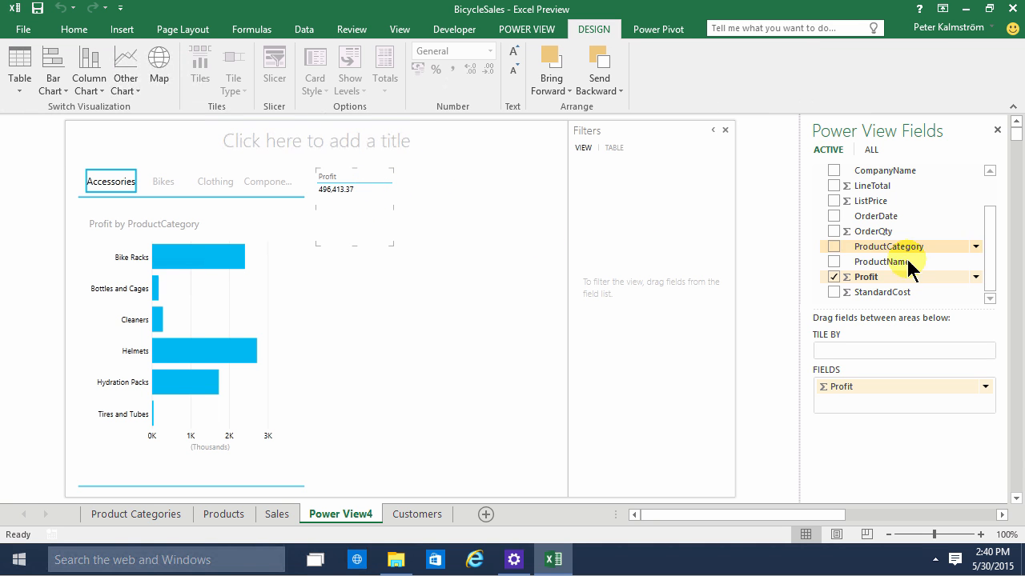
drag(988, 240, 997, 200)
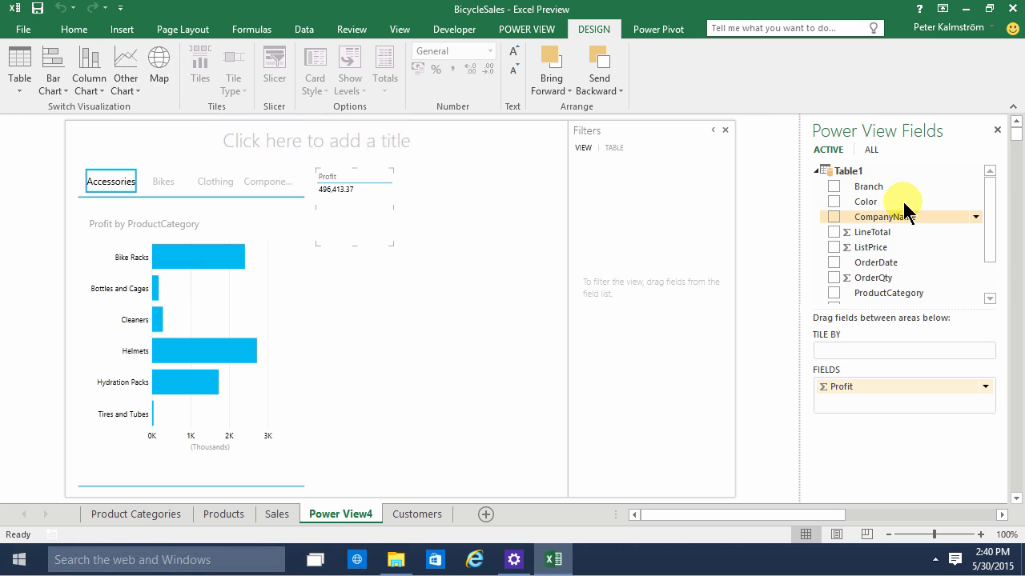
drag(866, 203, 334, 199)
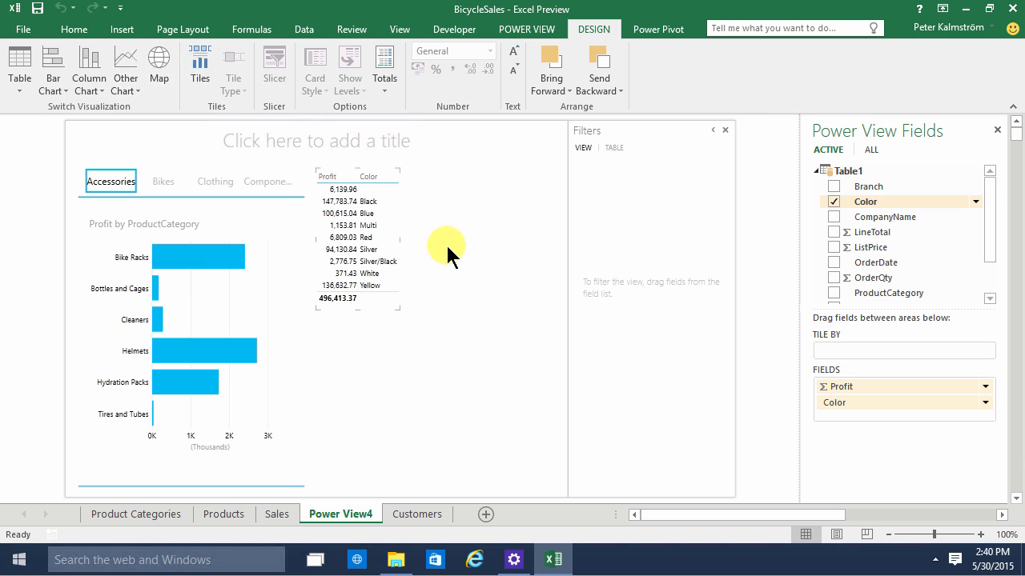
mouse_move(853, 400)
mouse_down()
mouse_move(864, 383)
mouse_move(855, 379)
mouse_up()
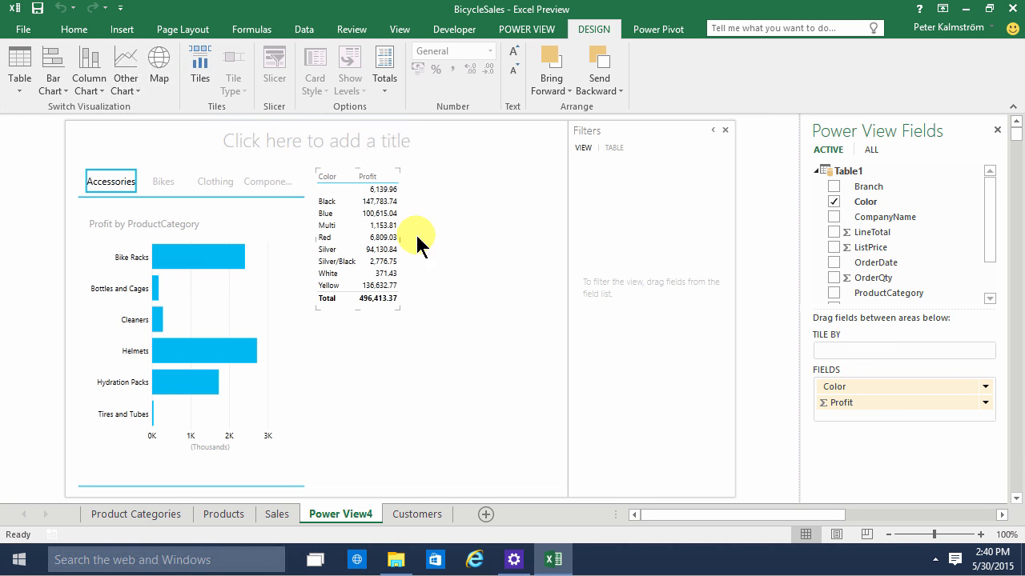
Convert the Color profit table to a stacked column chart and enlarge it to fill the free area beside the tiles
click(376, 201)
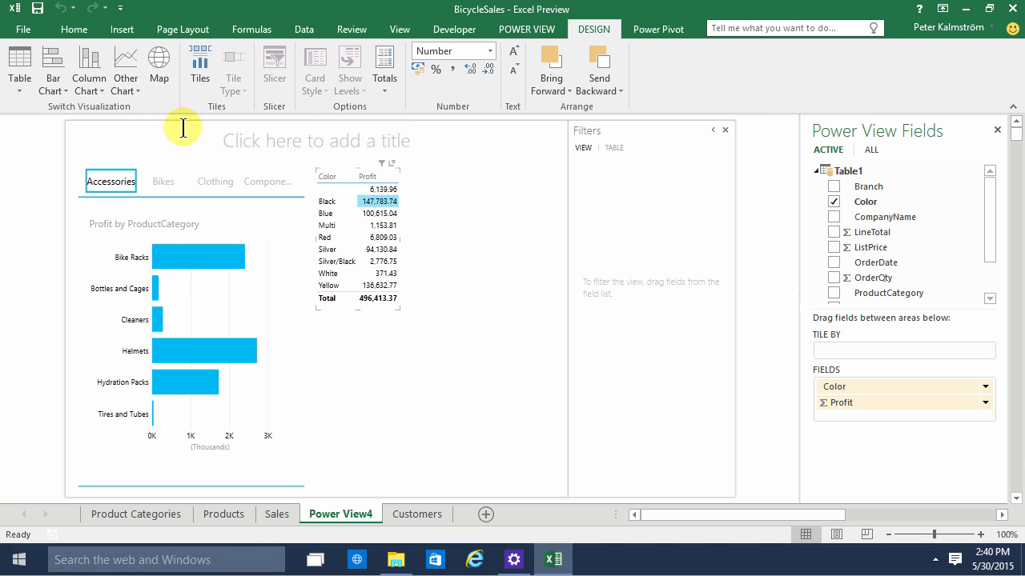
click(93, 87)
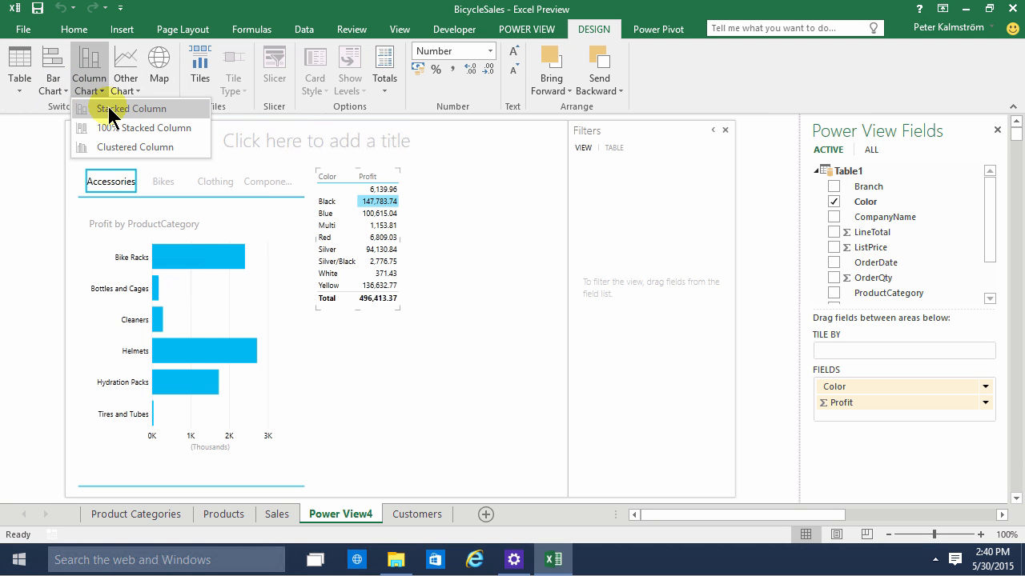
click(106, 105)
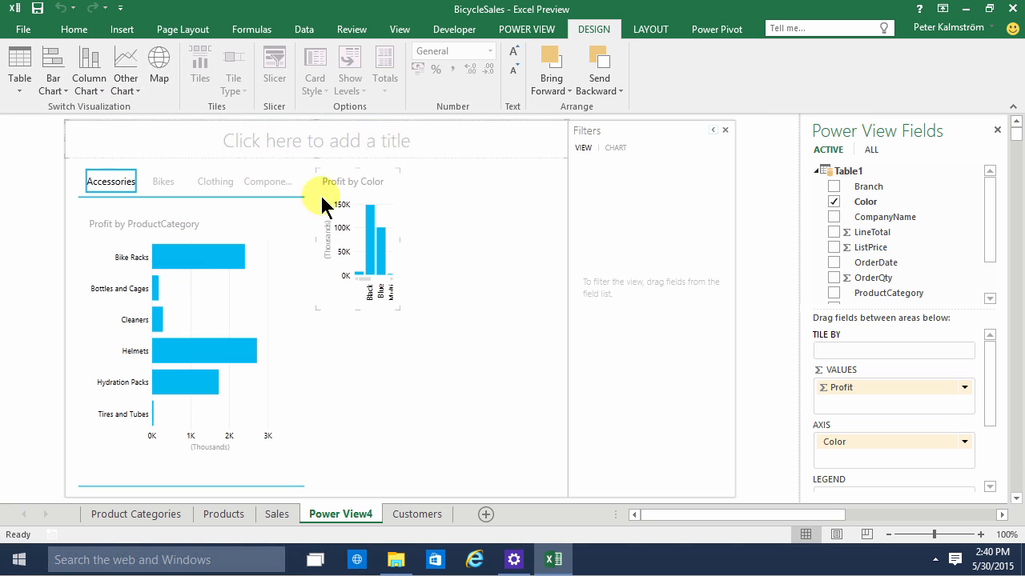
drag(400, 240, 556, 253)
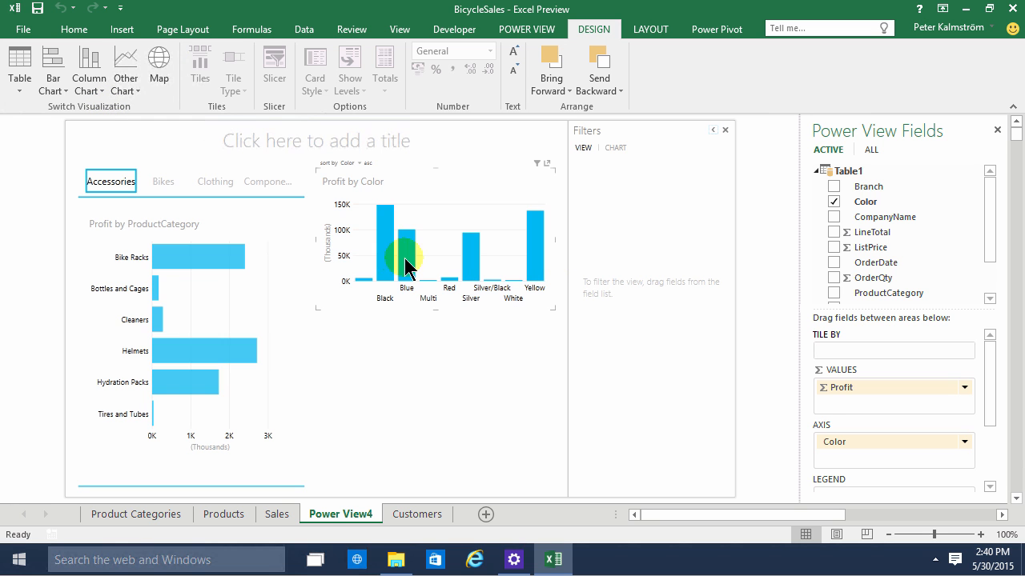
drag(435, 309, 430, 482)
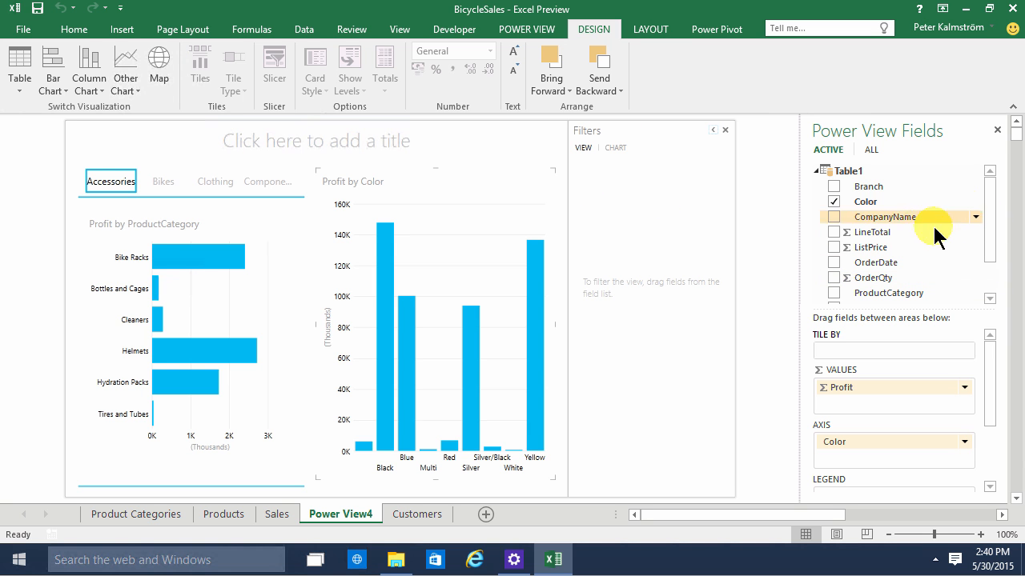
Add CompanyName as a filter for the whole view and limit the report to Channel Outlet
drag(890, 223, 601, 182)
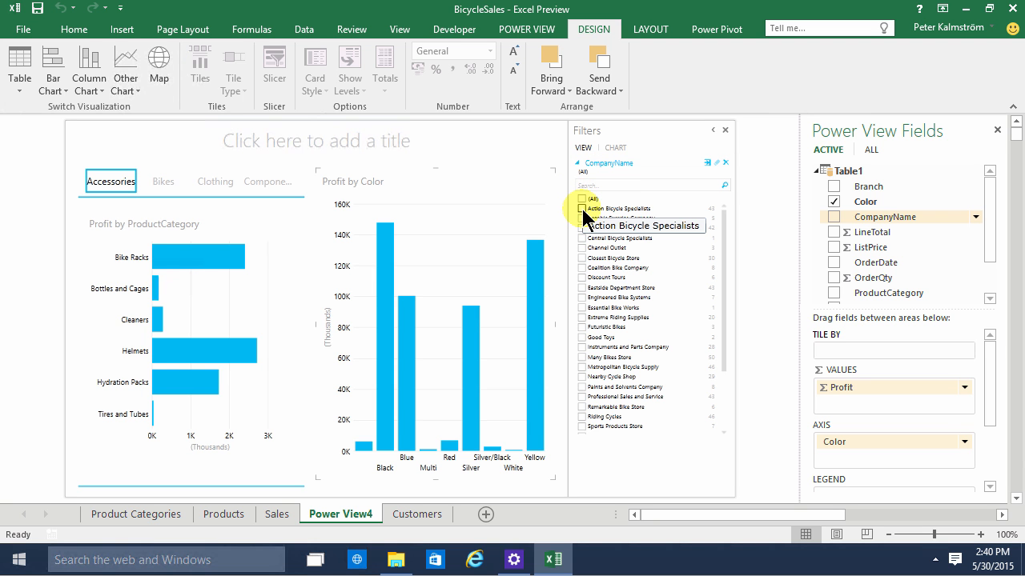
click(581, 249)
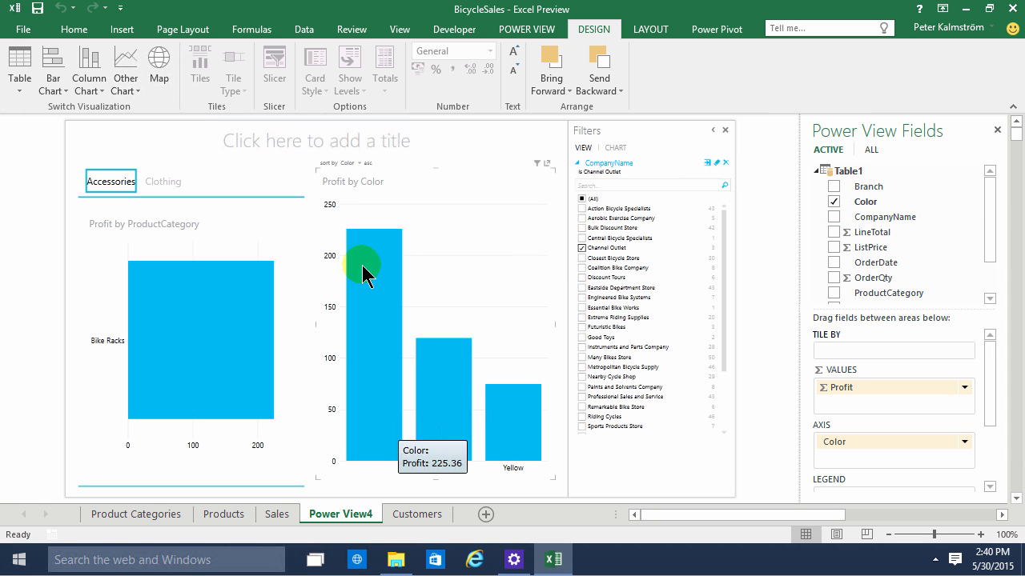
mouse_move(510, 442)
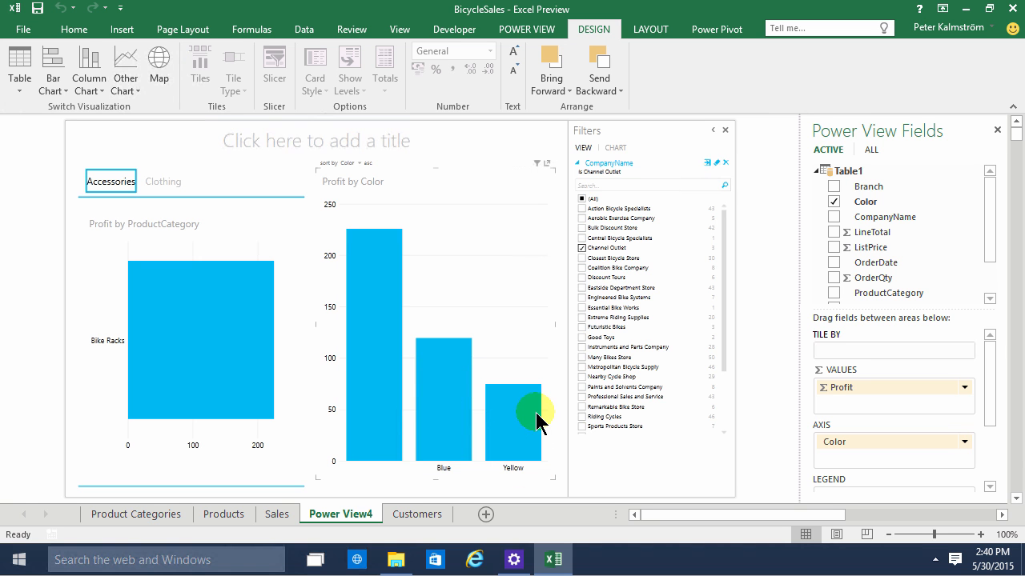
Check the Clothing and Accessories tiles for the filtered company and reset the CompanyName filter to all companies
click(164, 182)
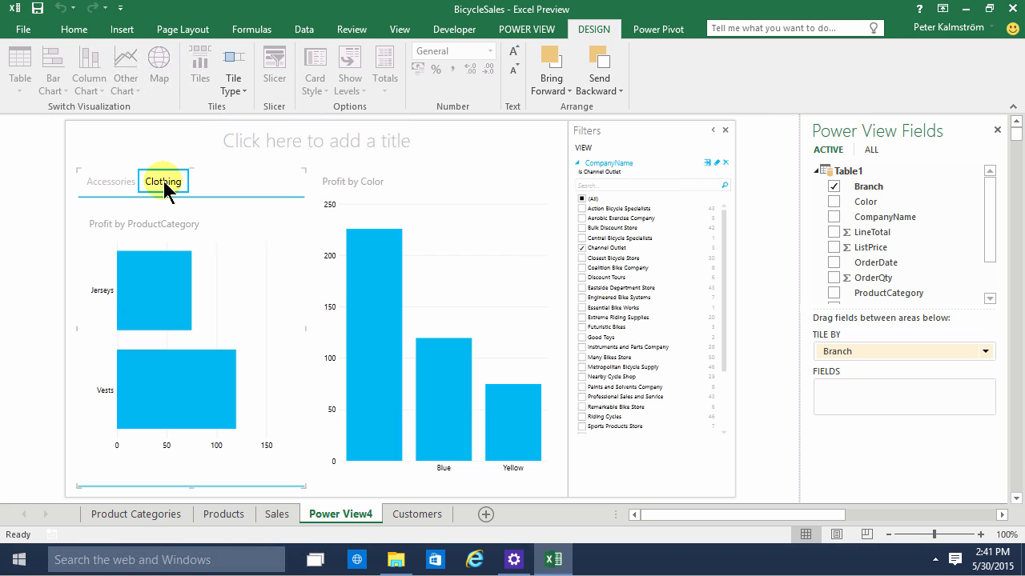
click(112, 182)
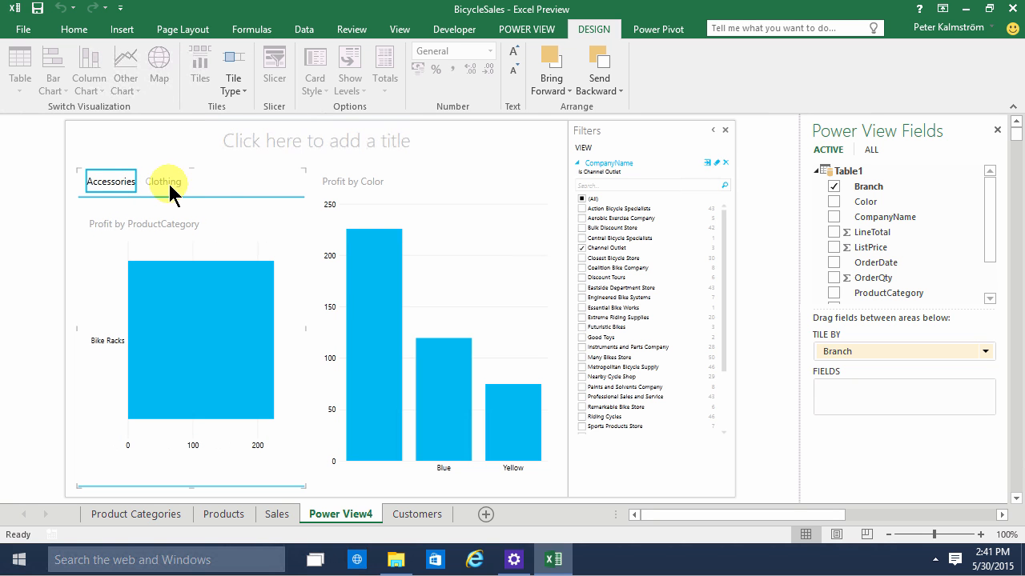
click(582, 198)
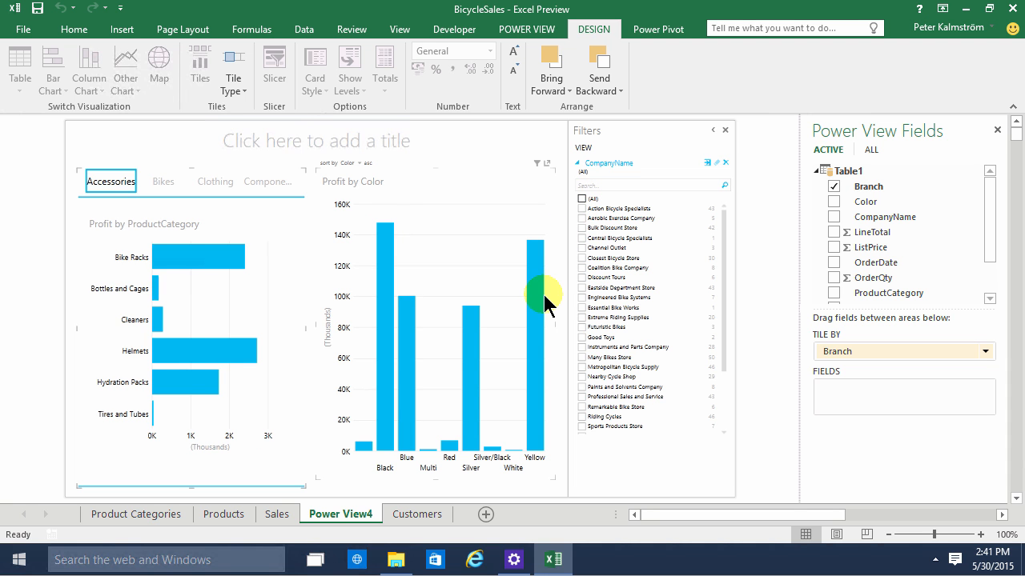
mouse_move(539, 298)
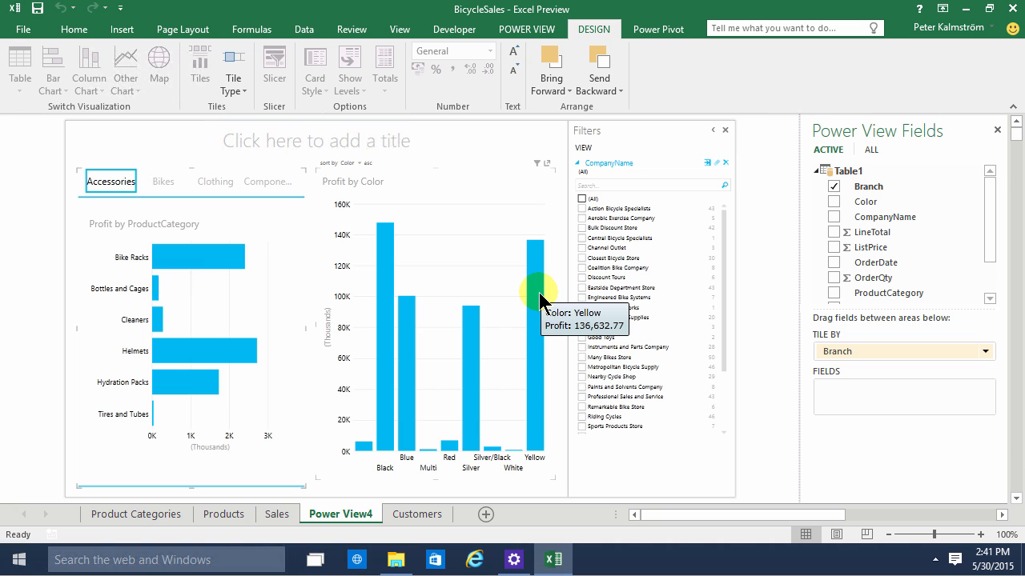